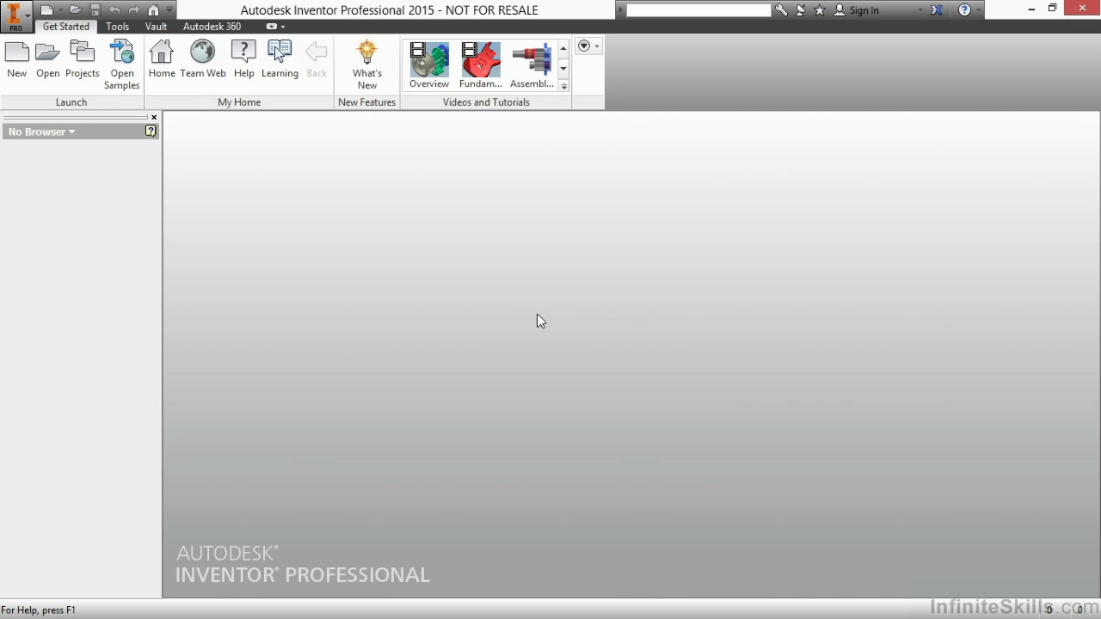
- Open the Projects dialog from the Get Started tab to see Infinite Skills active
click(84, 73)
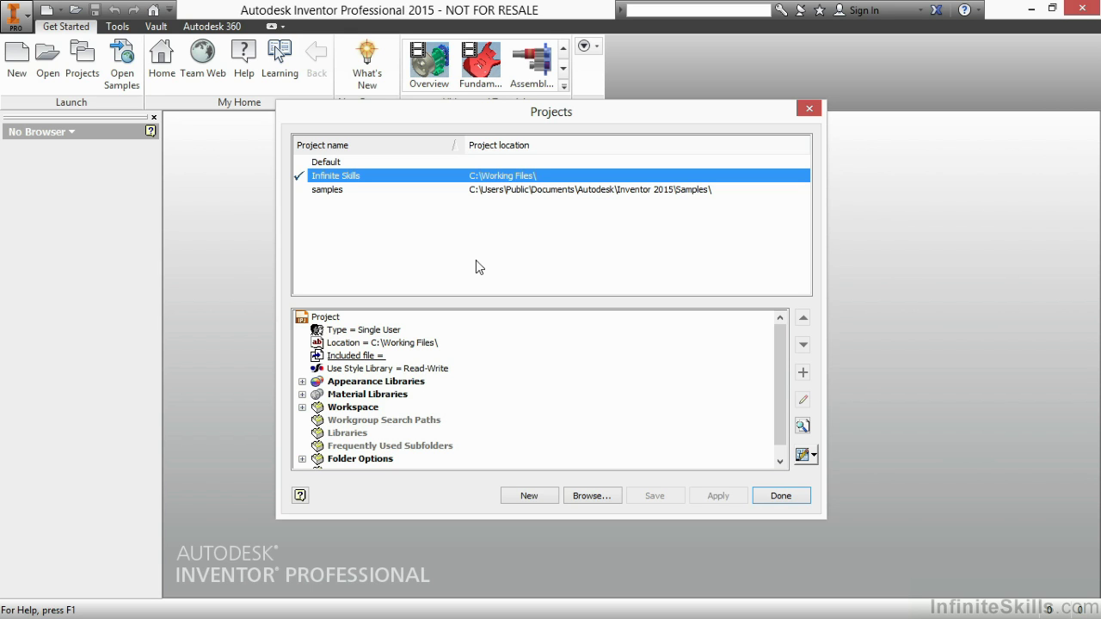
- Begin a new project in the wizard as a New Single User Project
click(553, 499)
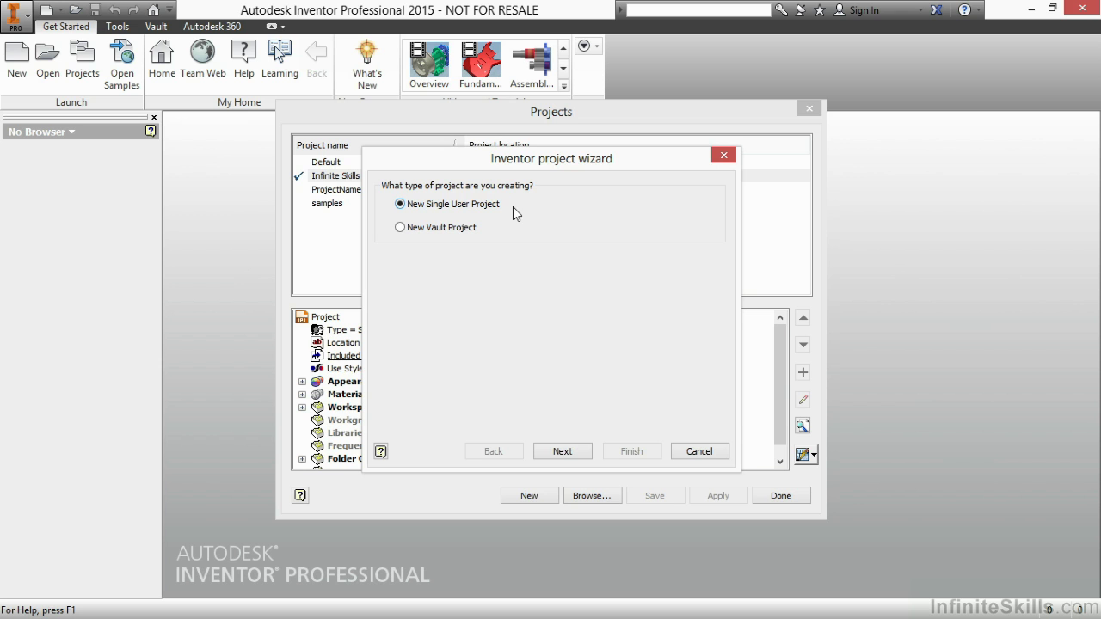
click(561, 451)
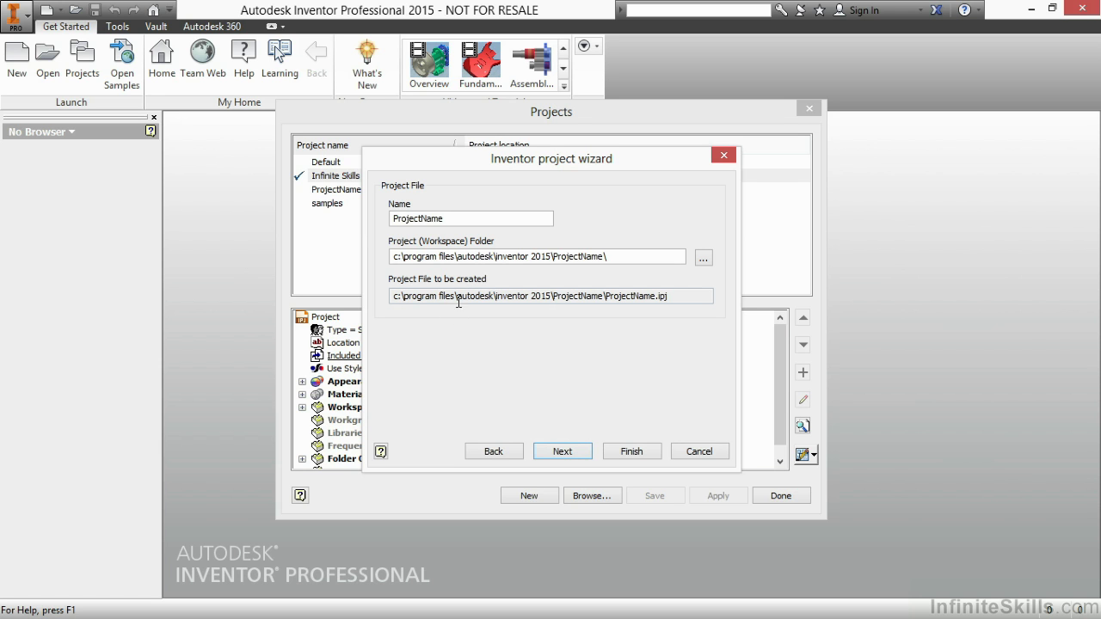
- Name the project 'Inf Skills 2' with workspace folder c:\Working Files, then continue to libraries
double_click(457, 218)
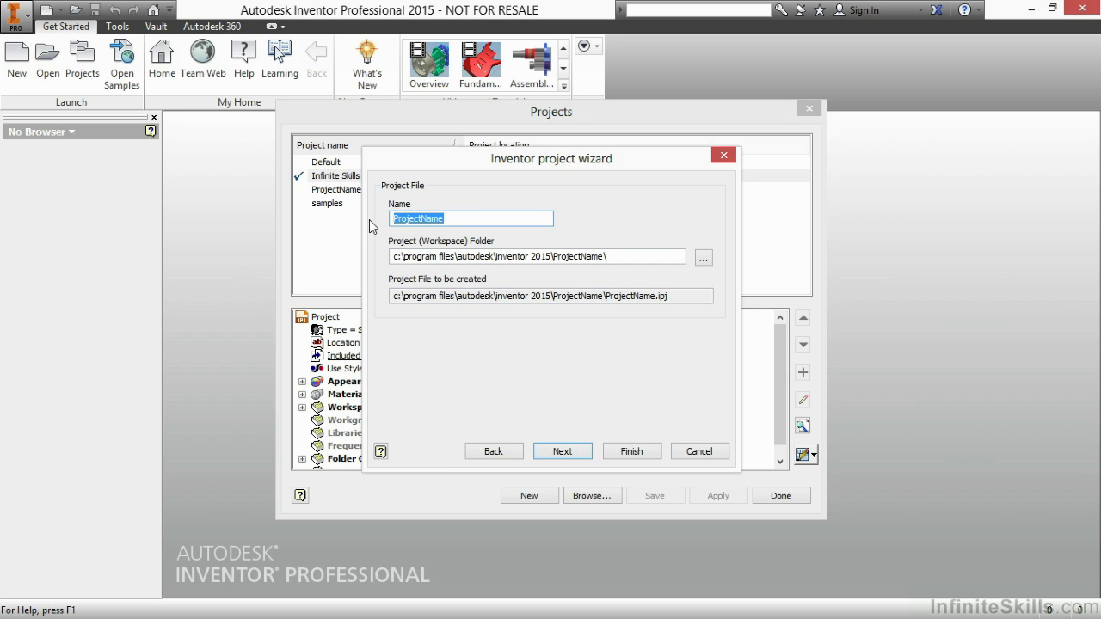
text(Inf Ski)
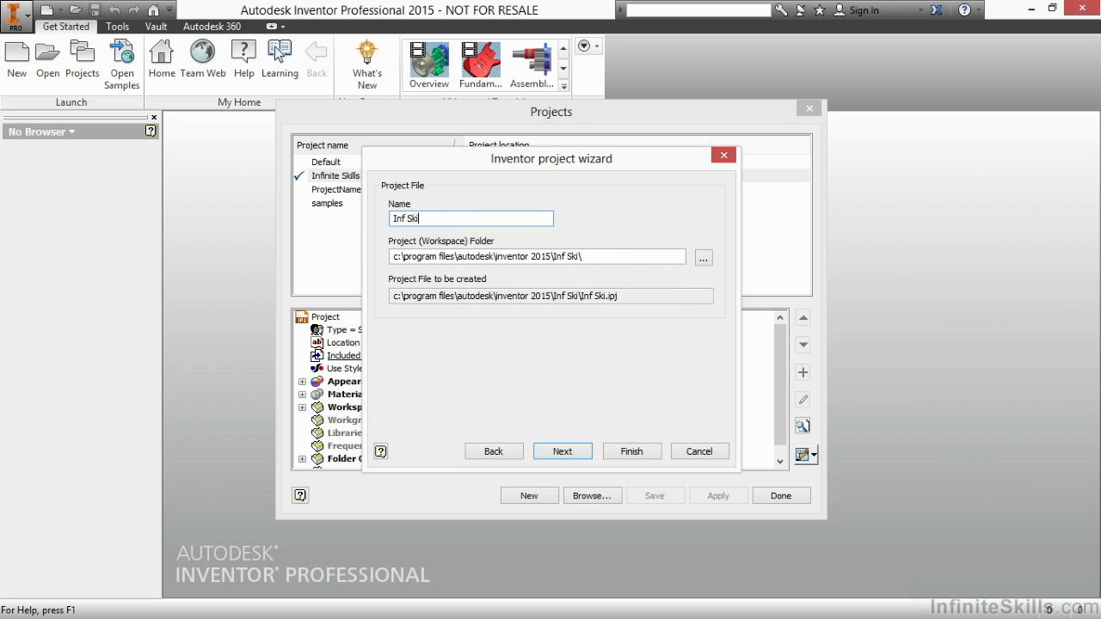
text(lls 2)
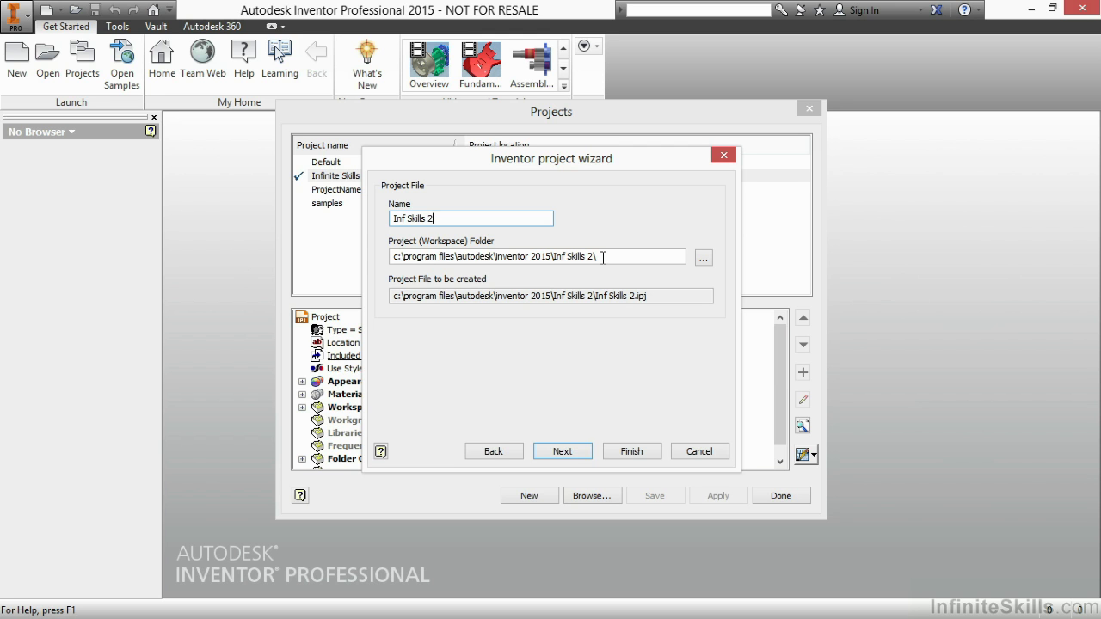
drag(603, 257, 404, 261)
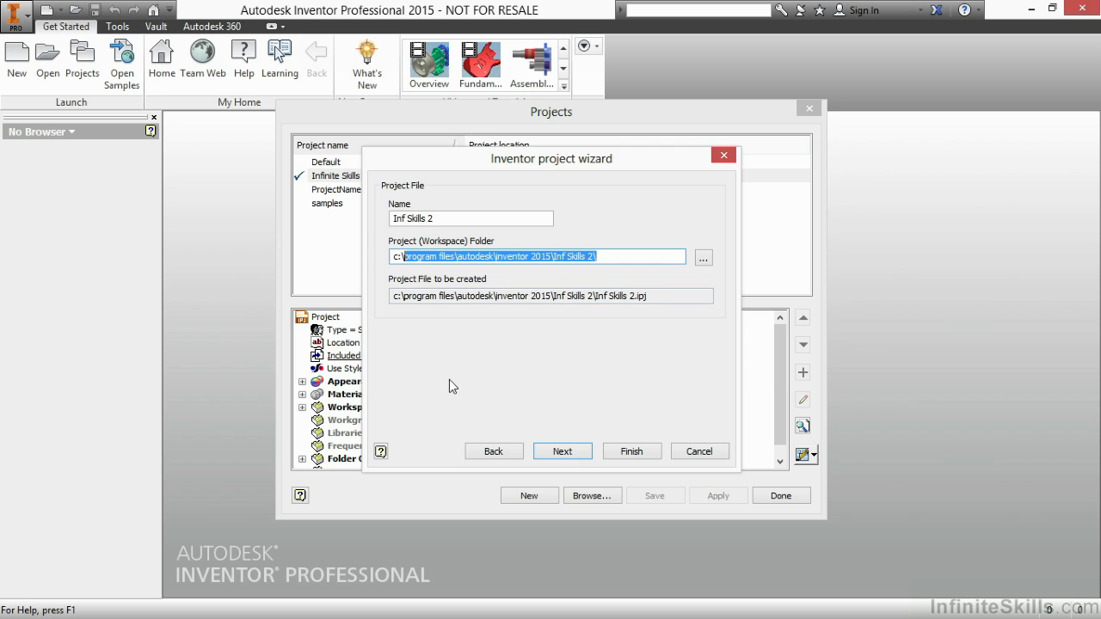
text(Working)
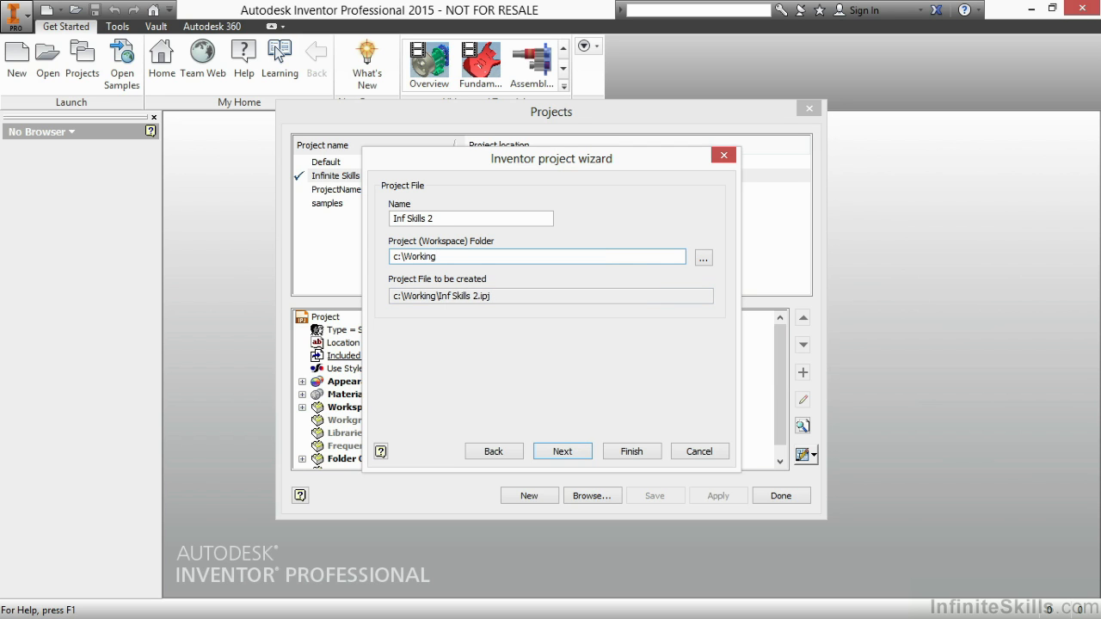
text( Files)
click(554, 452)
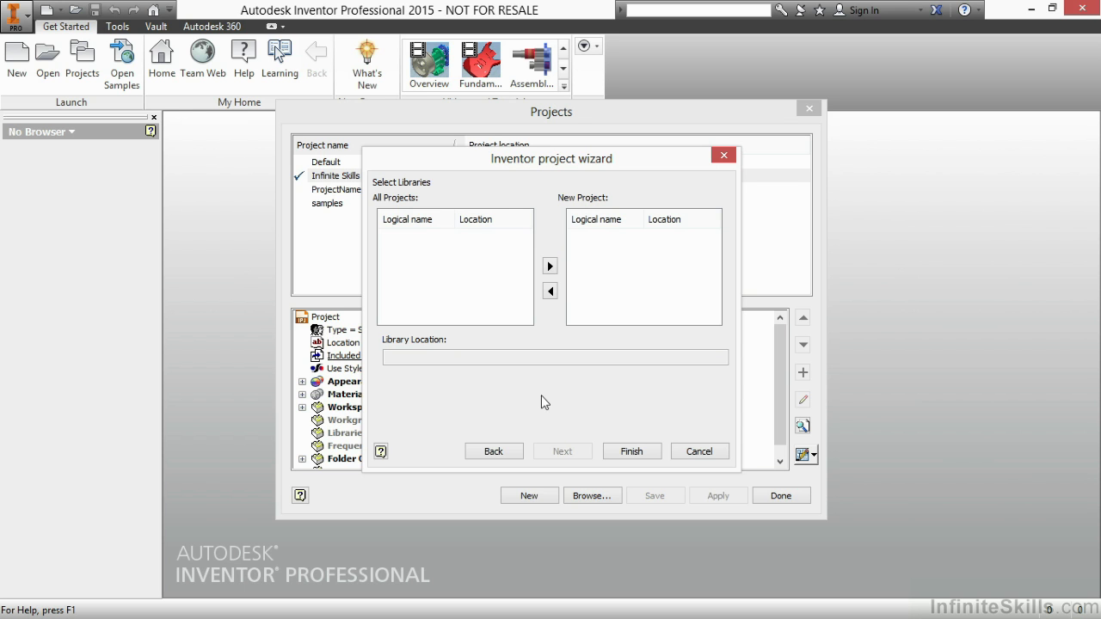
- Finish the wizard so Inf Skills 2 becomes the active project in c:\Working Files
click(627, 451)
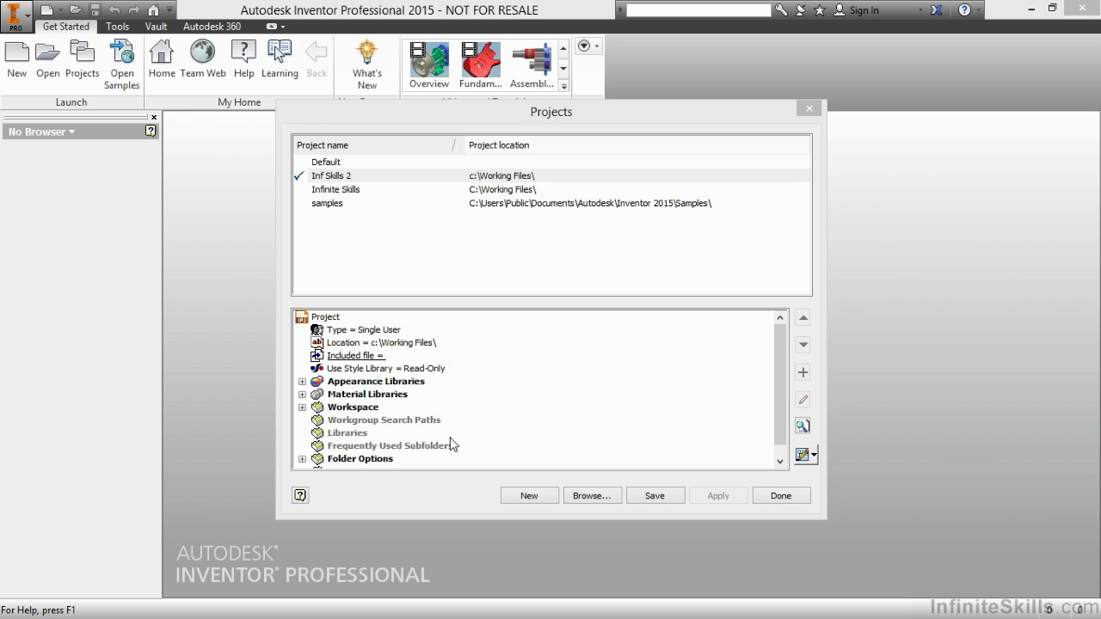
- Add frequently used subfolder CH1 pointing to \Chapter 1
click(437, 450)
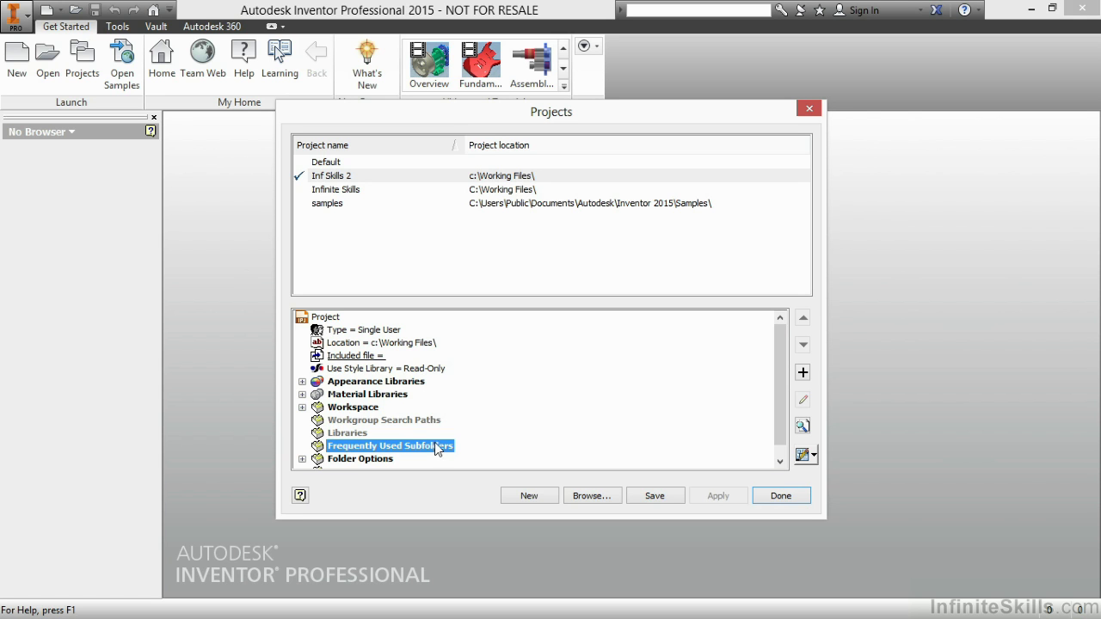
click(365, 434)
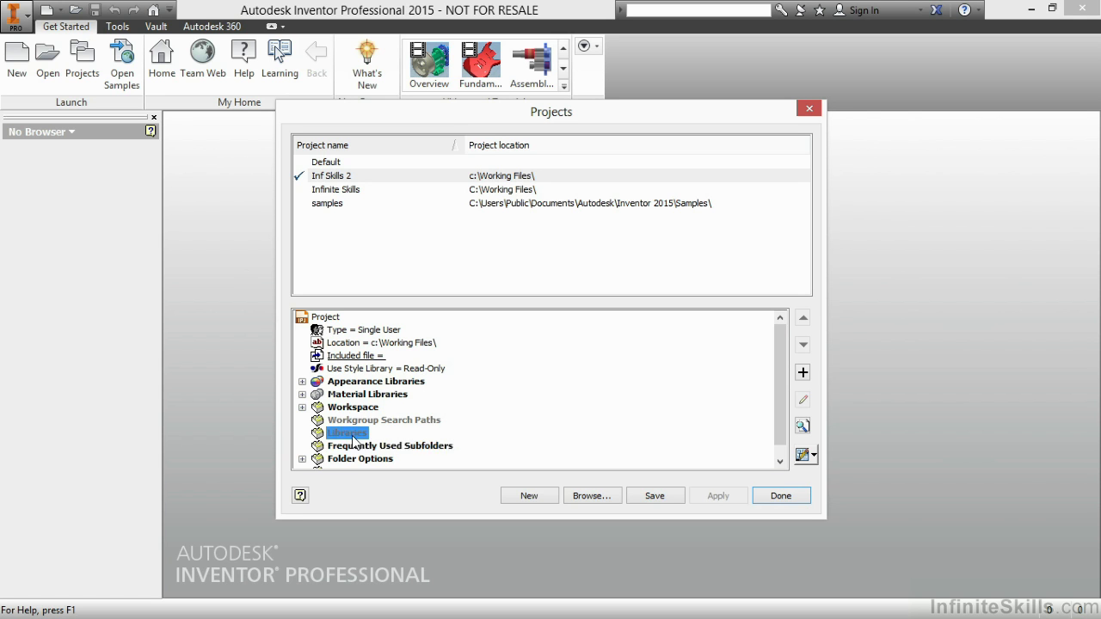
click(415, 447)
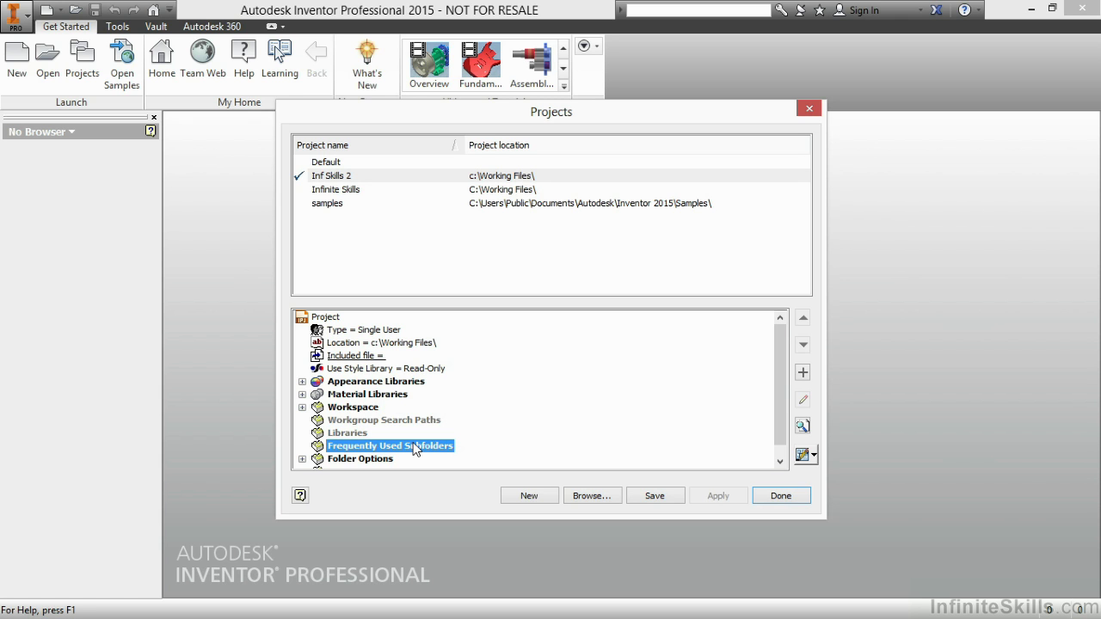
right_click(415, 447)
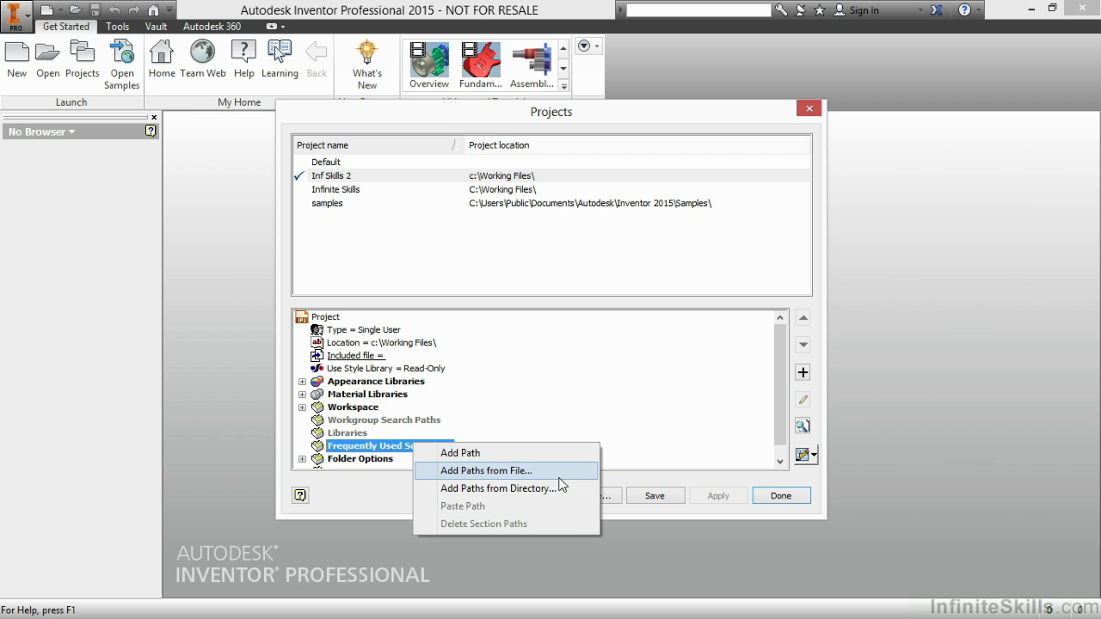
click(469, 453)
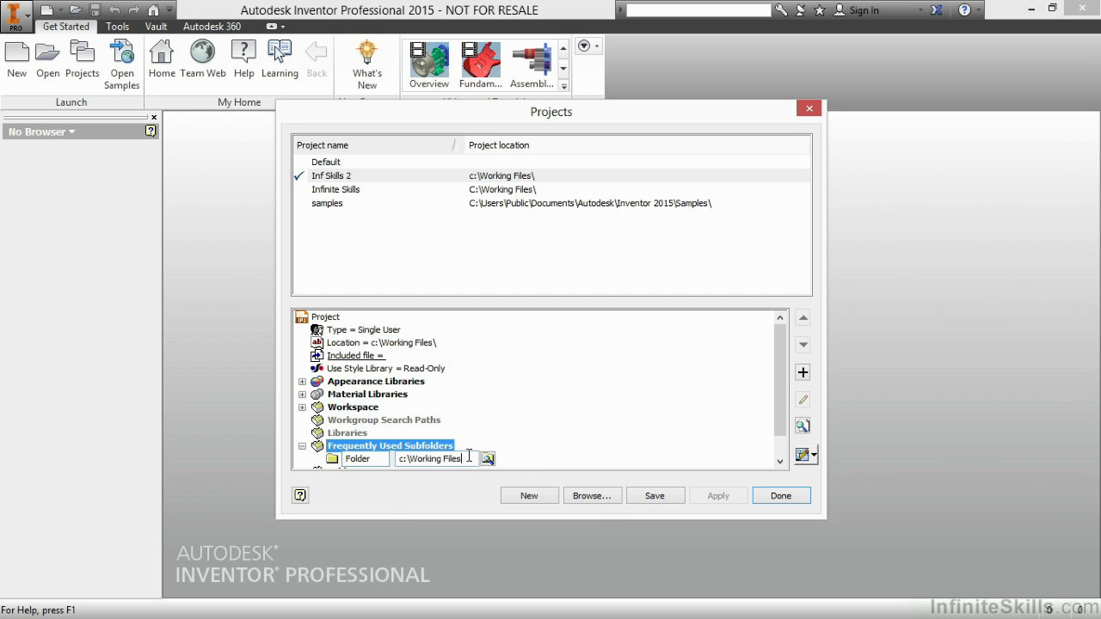
text(\Chapter 1)
key(shift+Tab)
text(CH1)
key(Return)
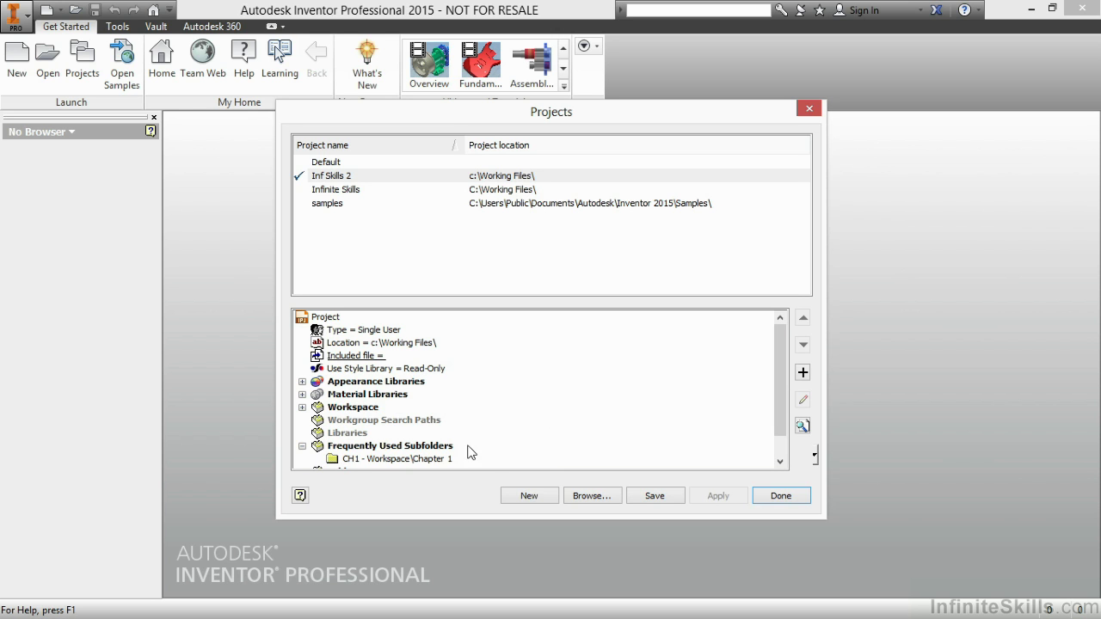
- Add a second subfolder CH2 pointing to \Chapter 2, fixing the 'Chapte' typo
right_click(453, 445)
click(496, 456)
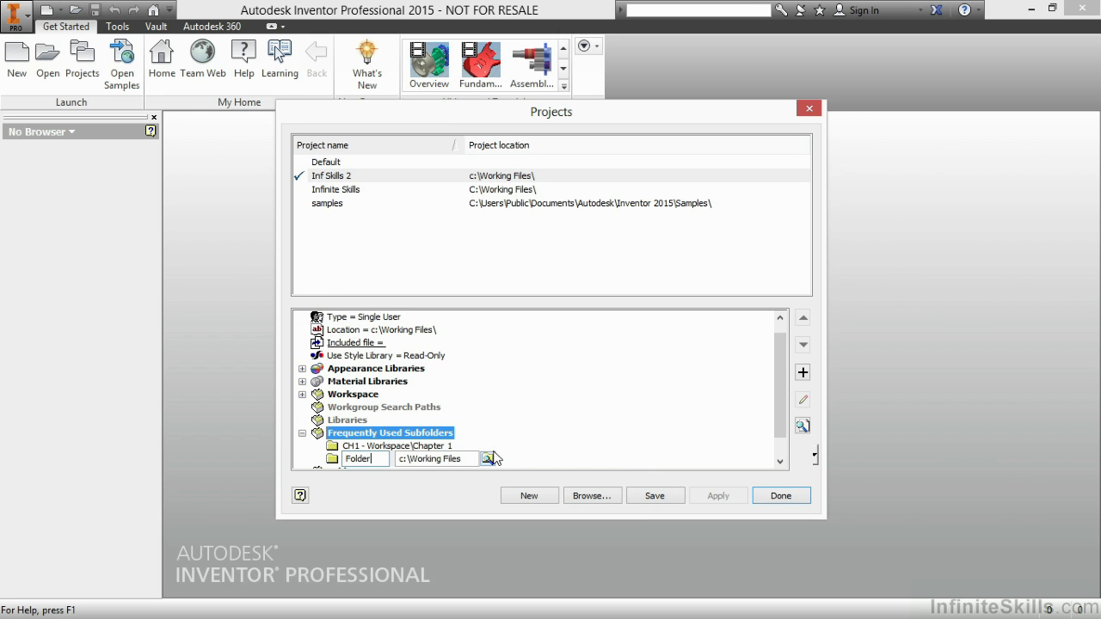
key(Delete)
key(Delete)
key(Delete)
key(Delete)
key(Delete)
key(Delete)
text(CH2)
click(471, 459)
text(\Chapte 2)
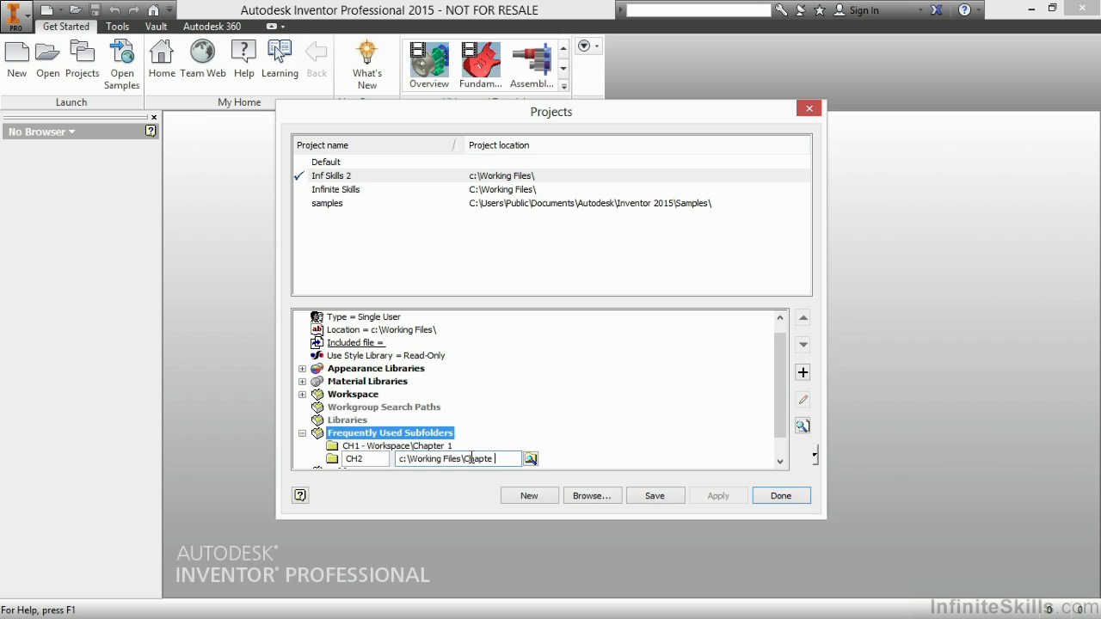
key(Left)
key(Left)
text(r)
key(Return)
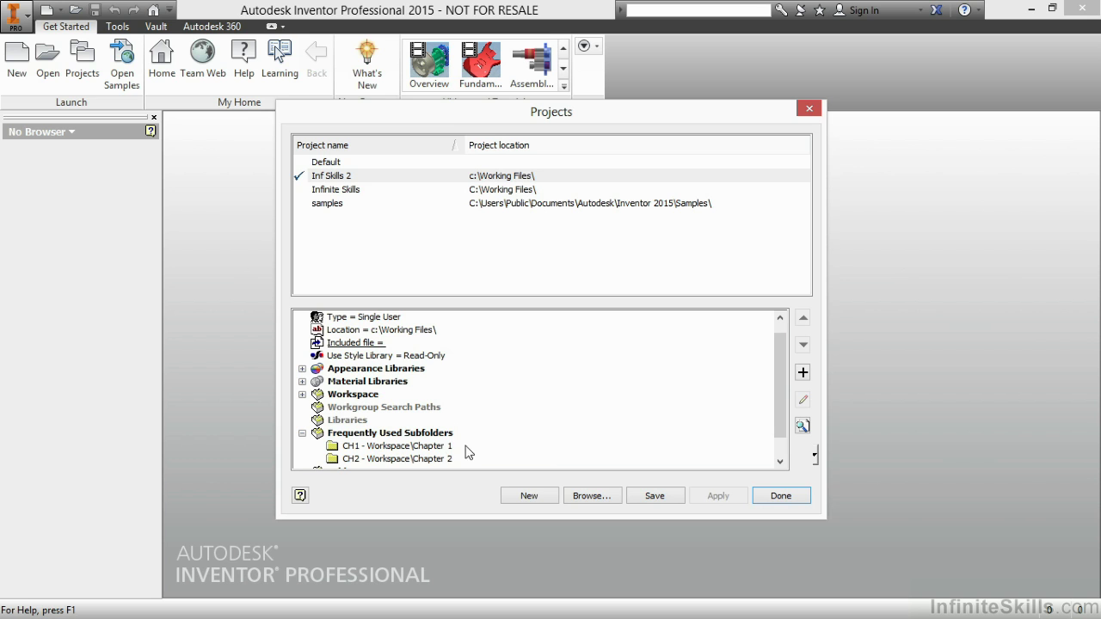
- Expand Folder Options and Options to show Old Versions To Keep On Save = 1
click(781, 463)
click(780, 463)
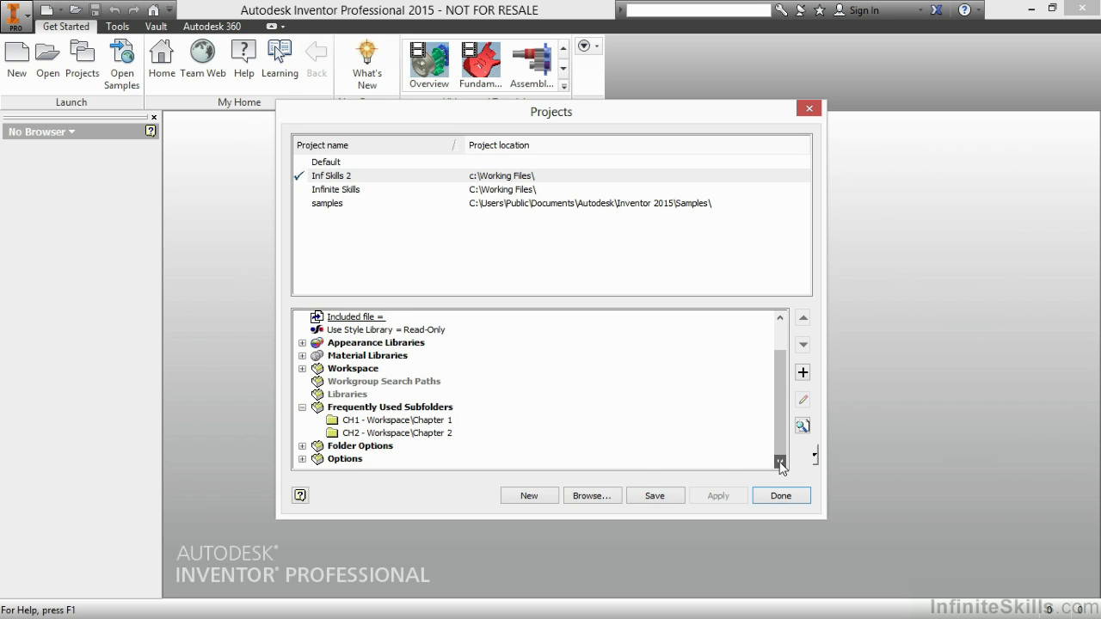
click(302, 445)
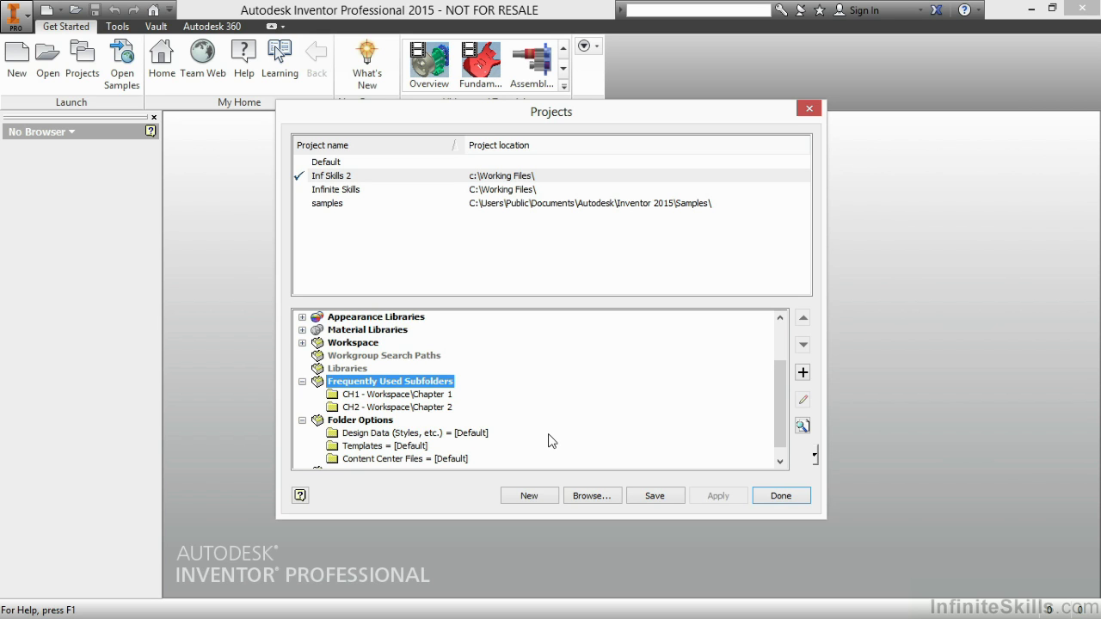
scroll(549, 441, down, 1)
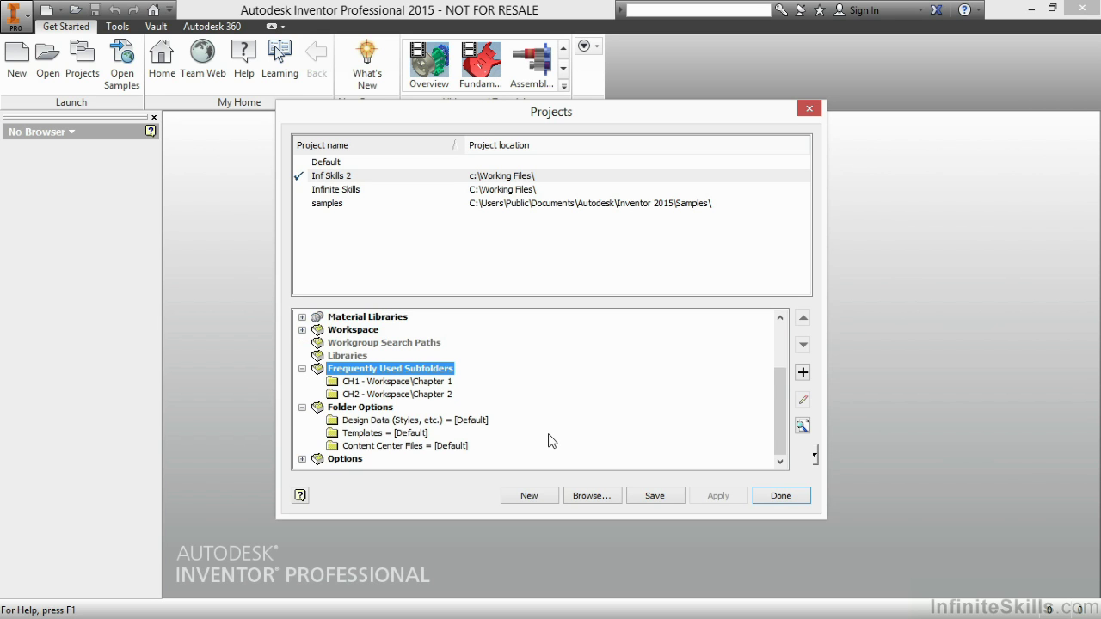
click(302, 460)
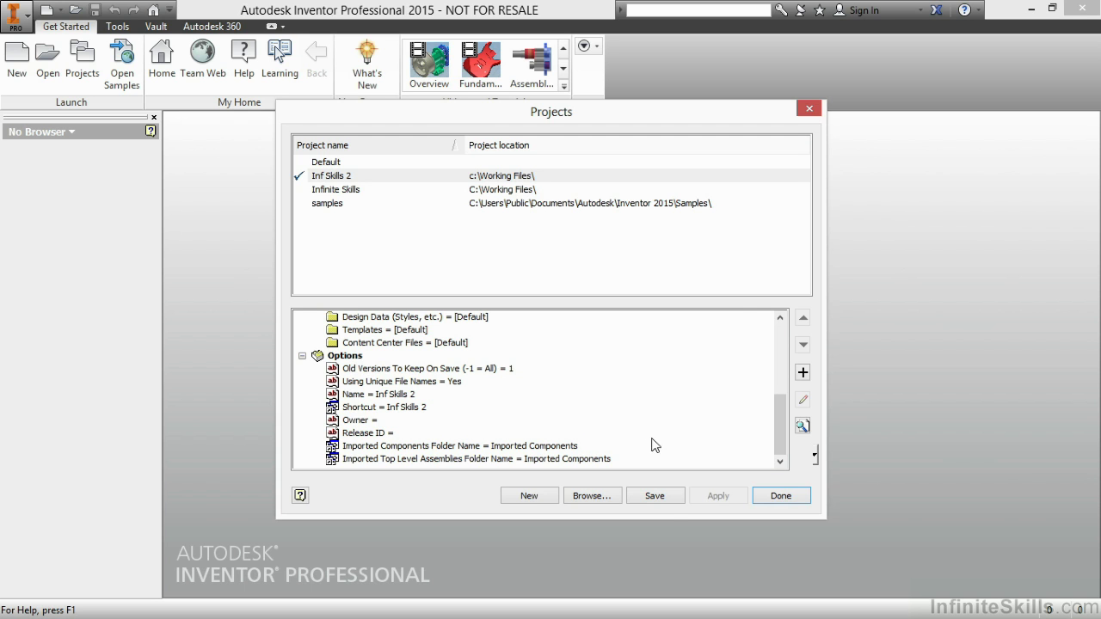
- Save Inf Skills 2, accept migration to the 2015 format, and close the Projects dialog
click(673, 497)
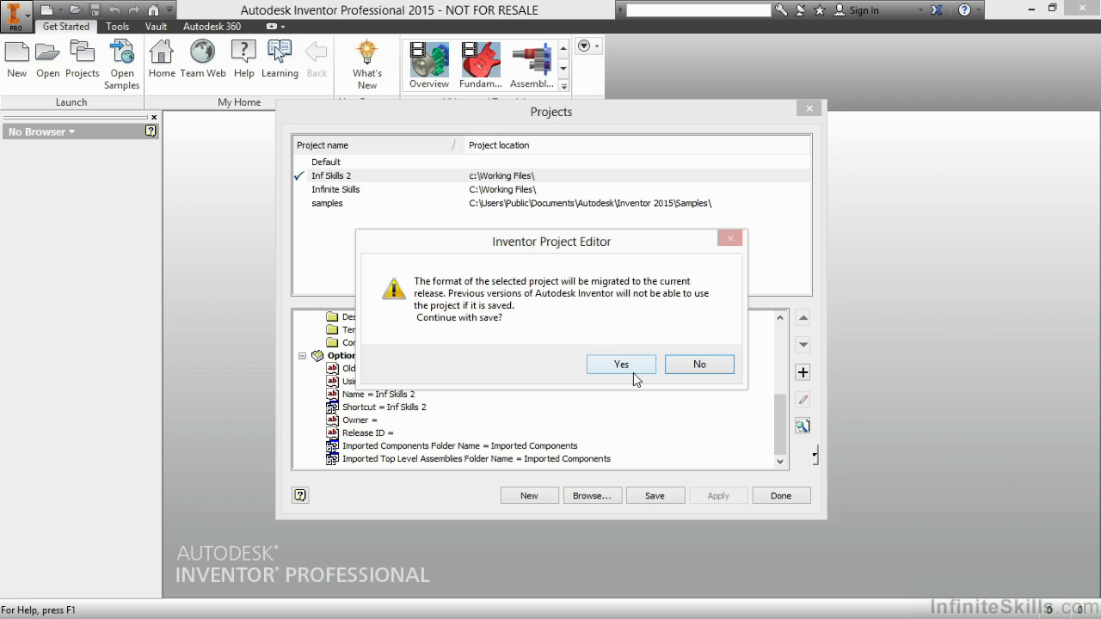
click(634, 377)
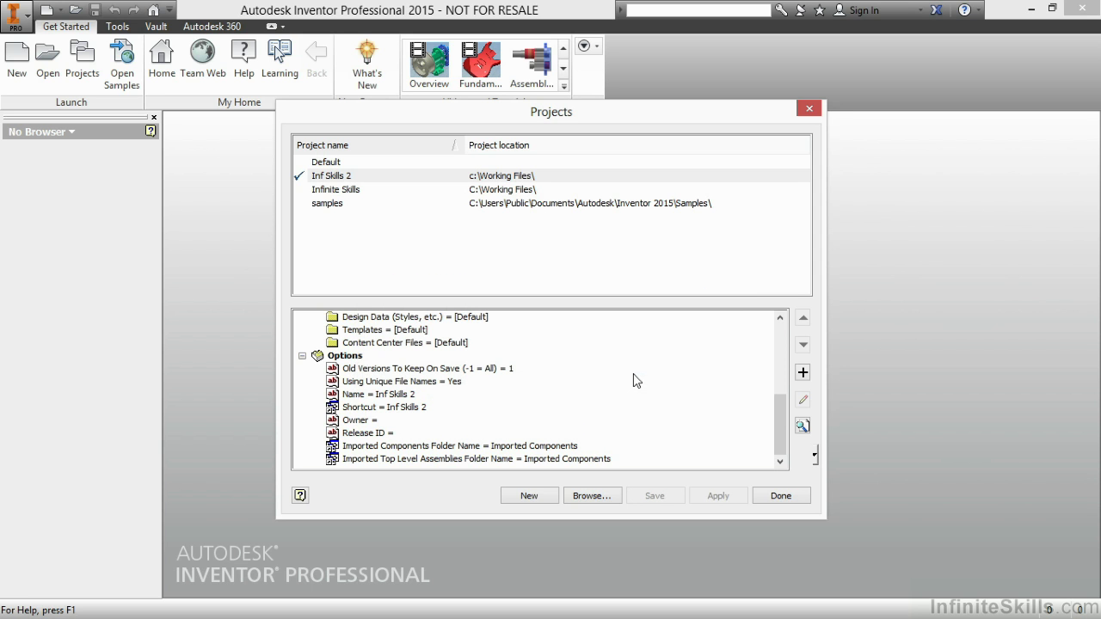
click(783, 496)
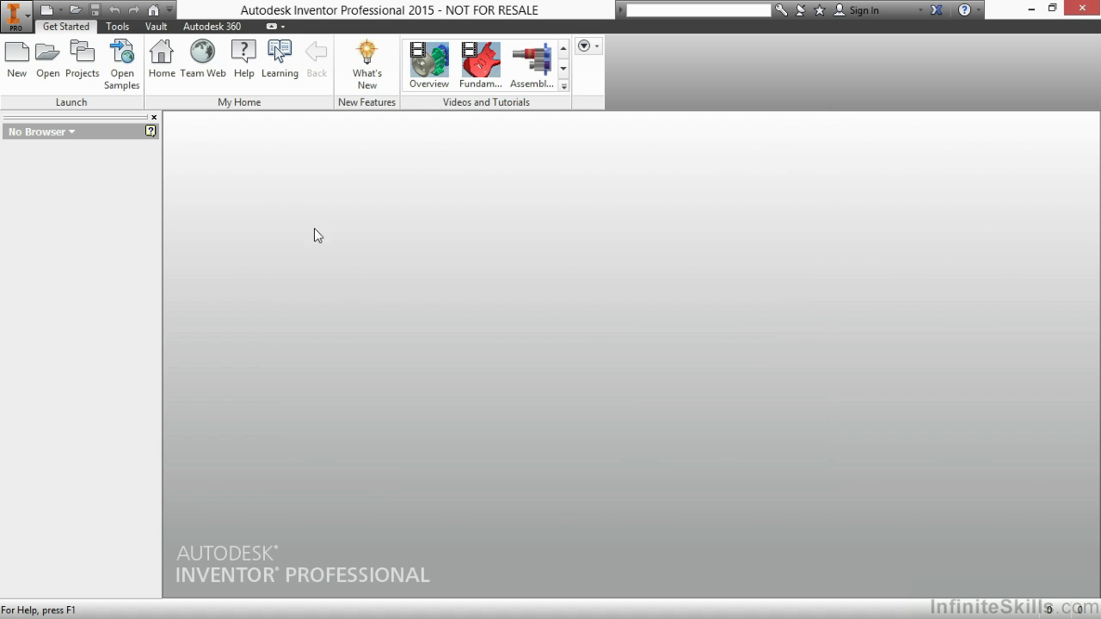
- In the Open dialog, browse into Chapter 6, then jump to the empty CH1 folder
click(48, 56)
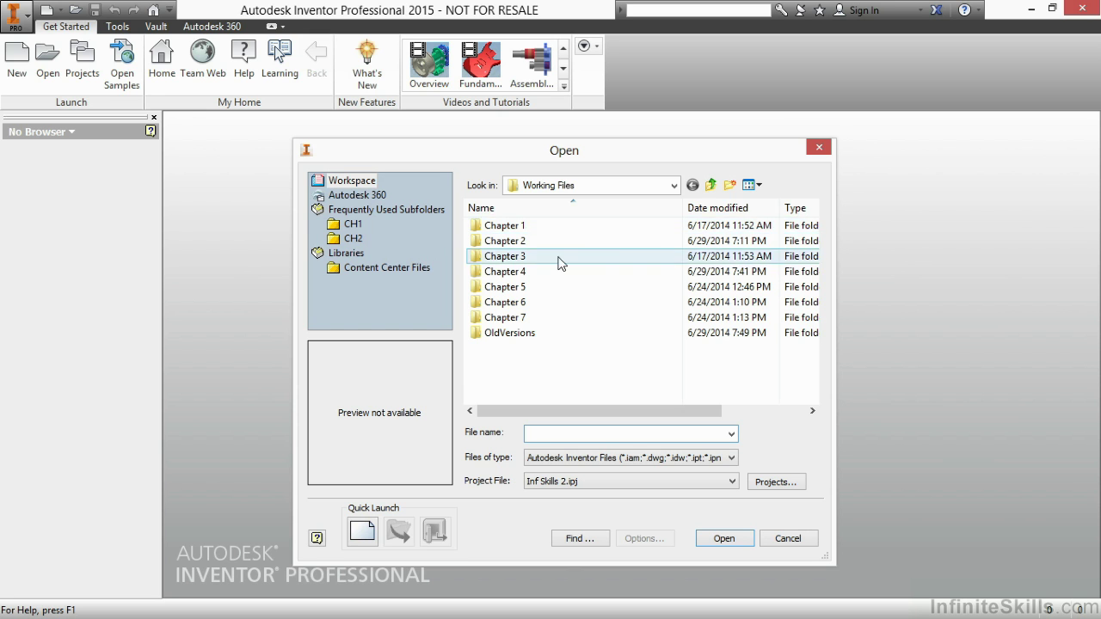
double_click(522, 303)
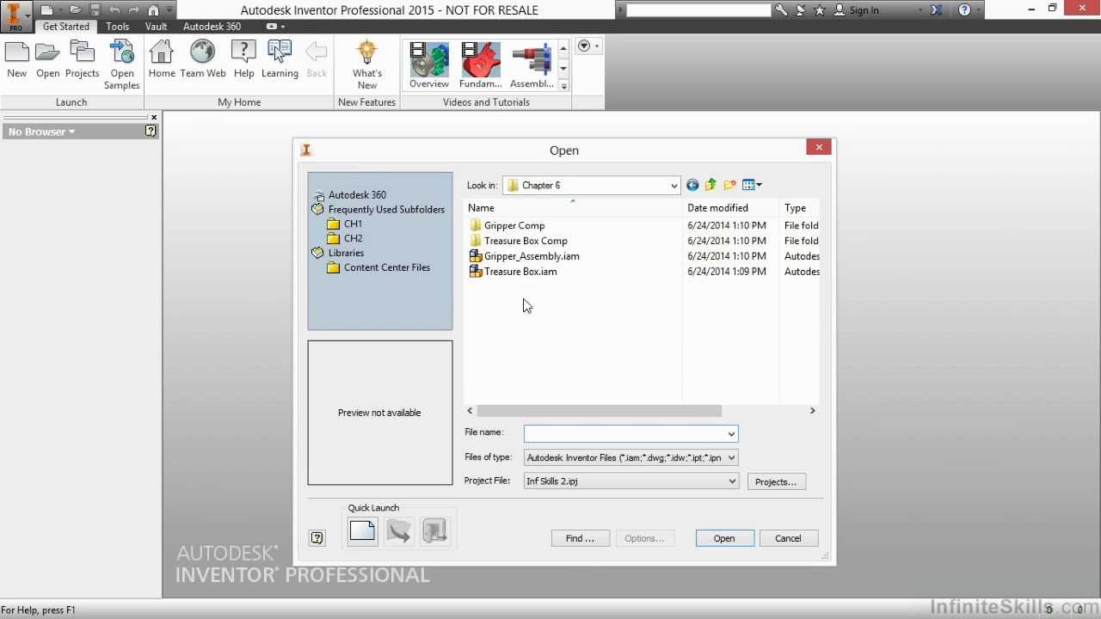
click(360, 224)
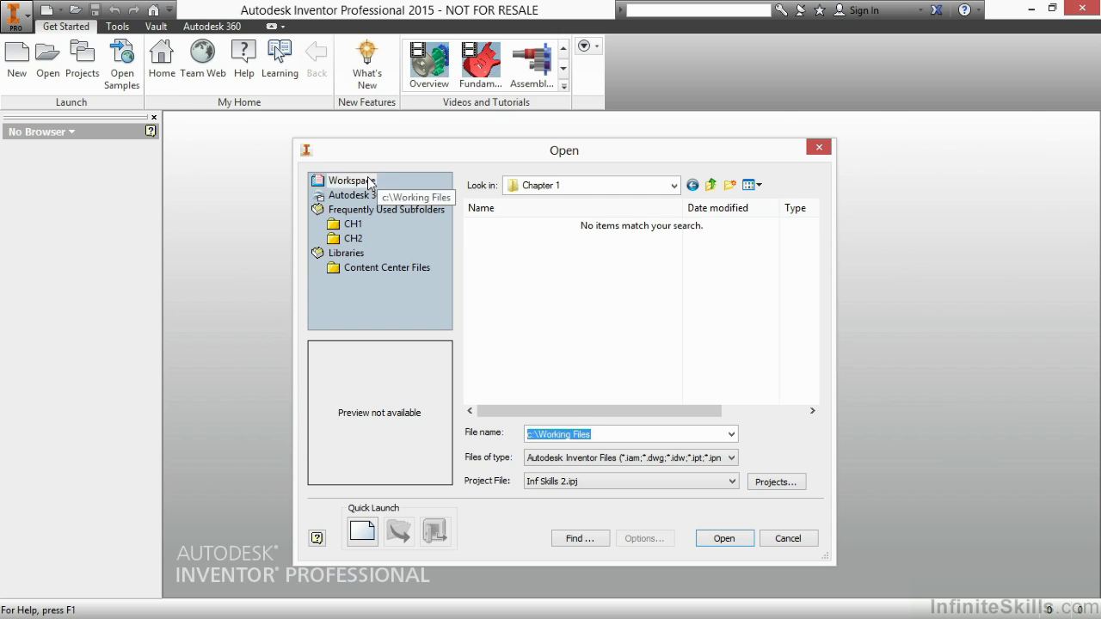
- Return to the Working Files workspace and set the Project File to Default.ipj
click(321, 181)
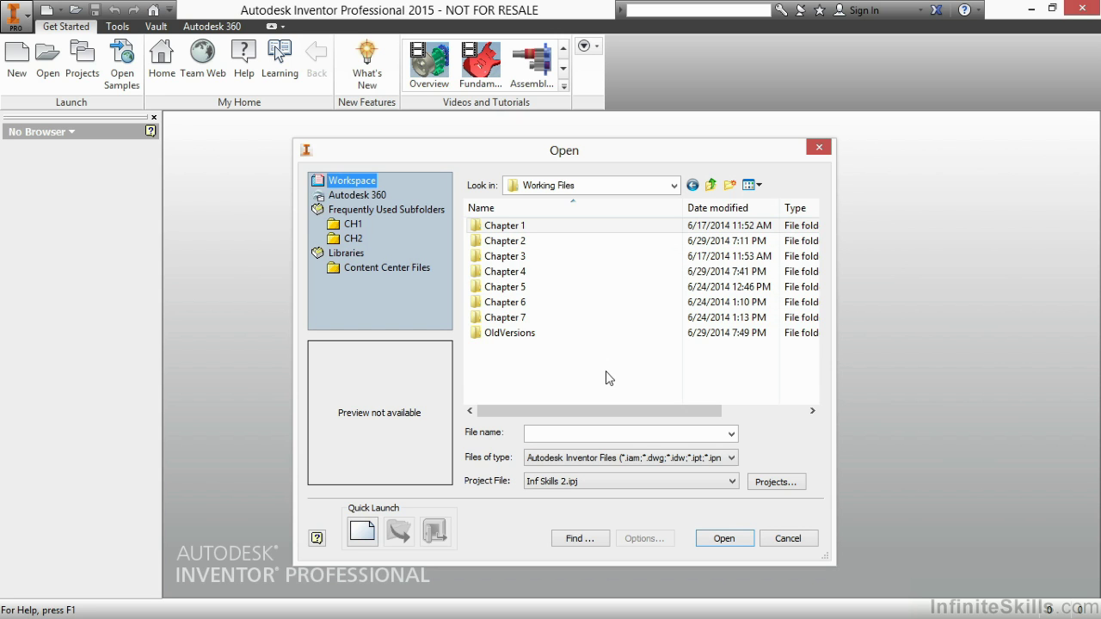
click(603, 481)
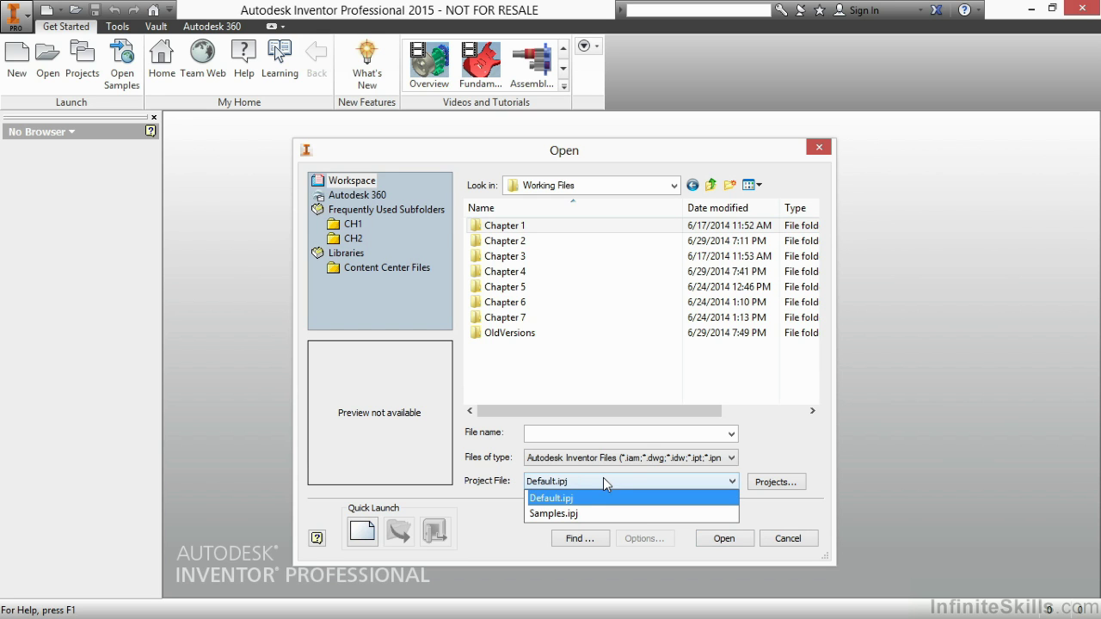
click(763, 496)
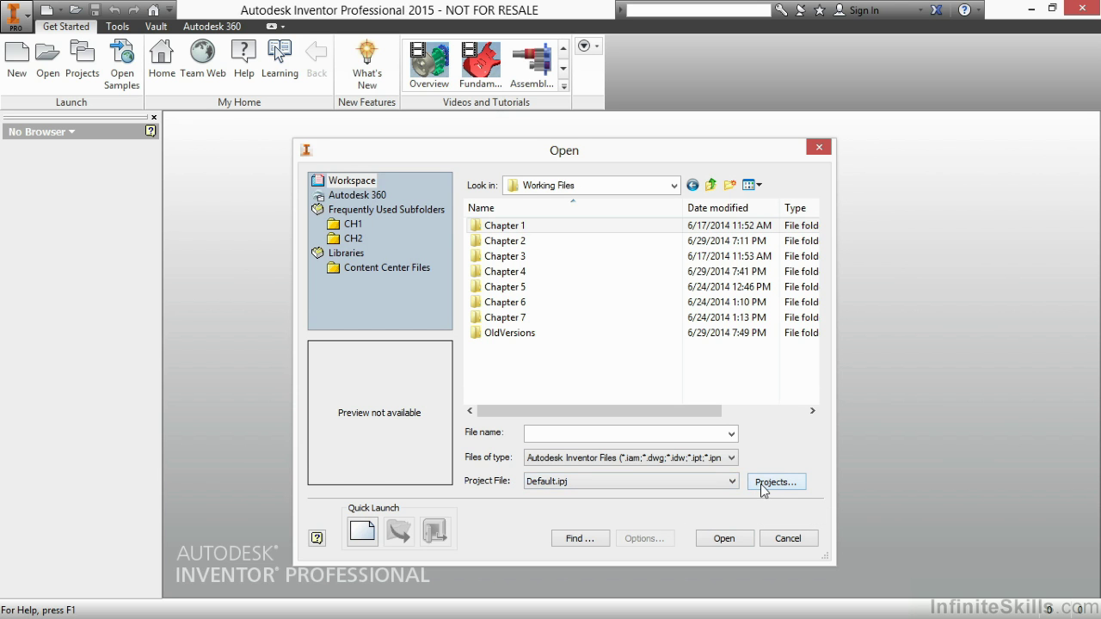
- Open the project list and make Default the active project
click(770, 484)
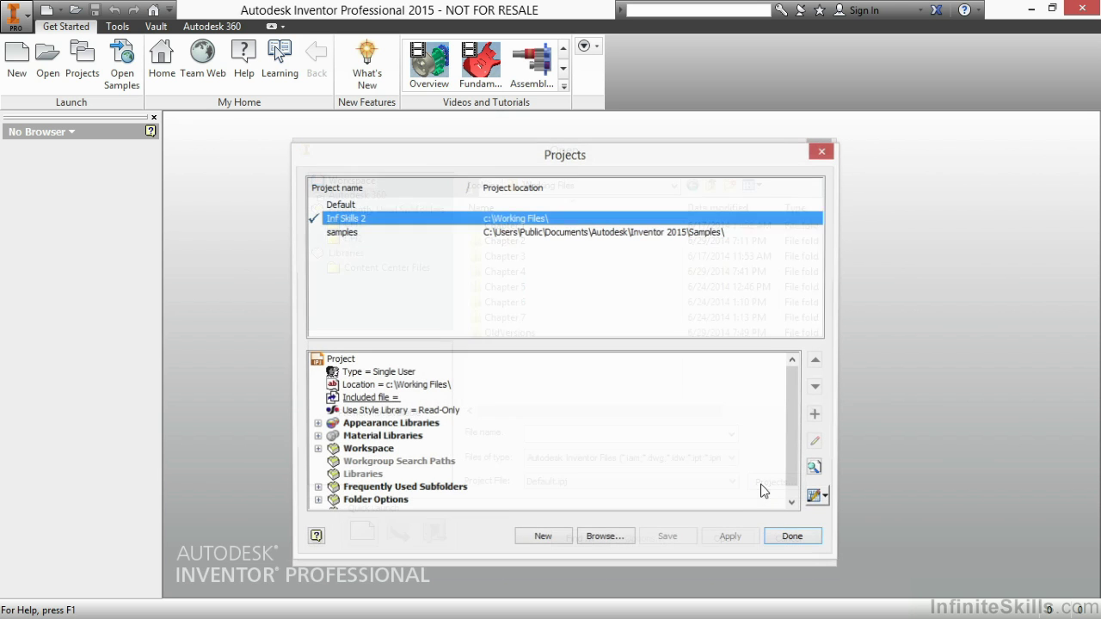
click(346, 206)
click(344, 221)
click(342, 232)
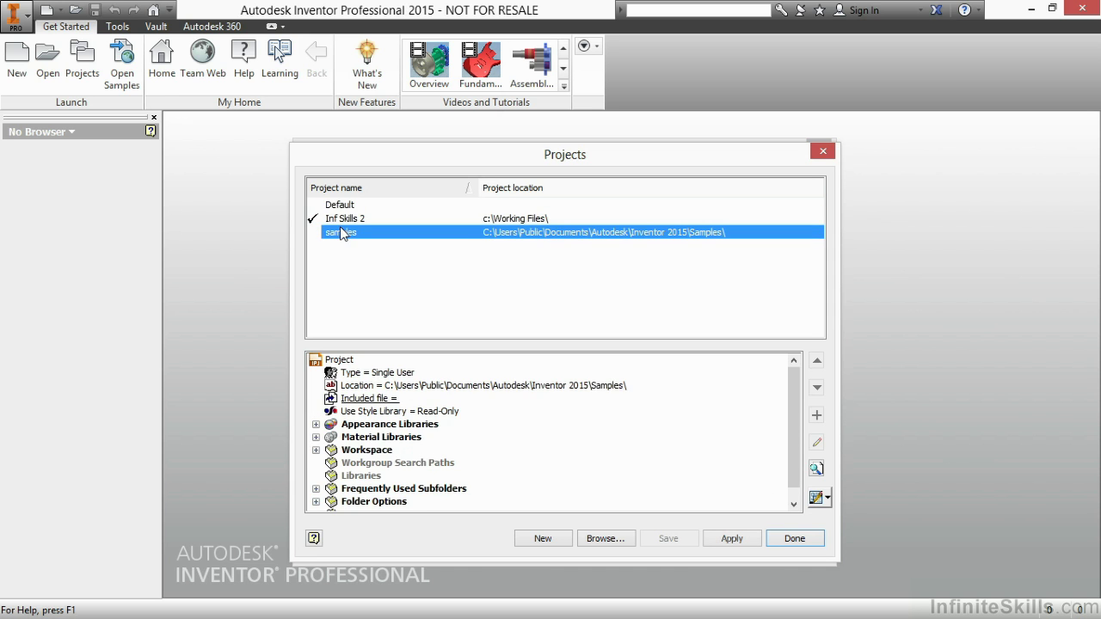
click(345, 206)
click(346, 220)
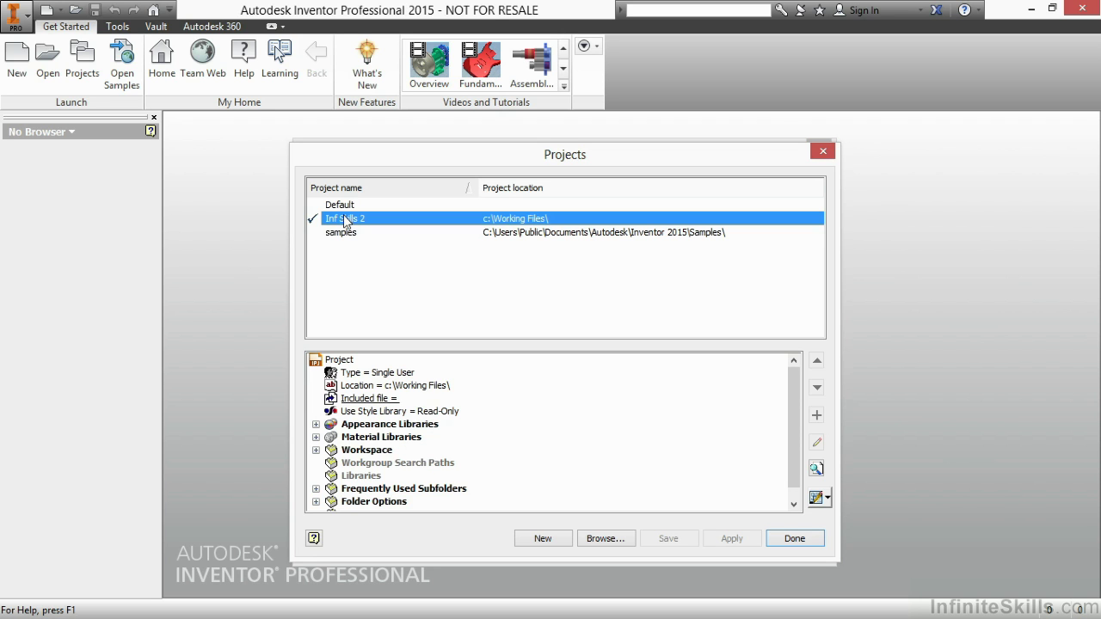
double_click(347, 206)
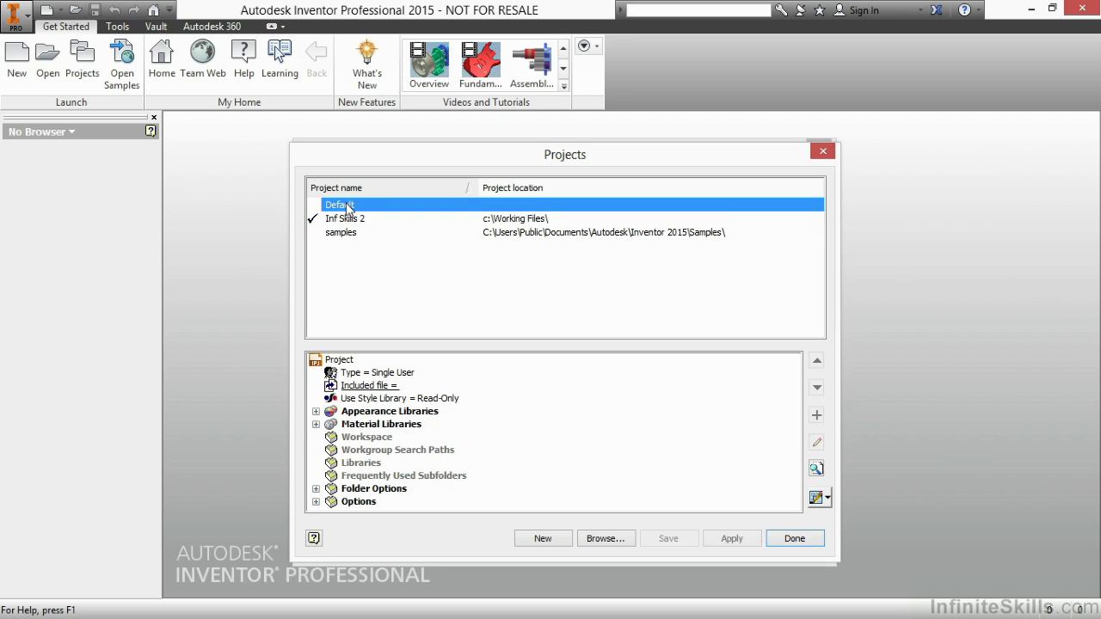
- Delete the Inf Skills 2 project from the list
click(354, 222)
right_click(355, 222)
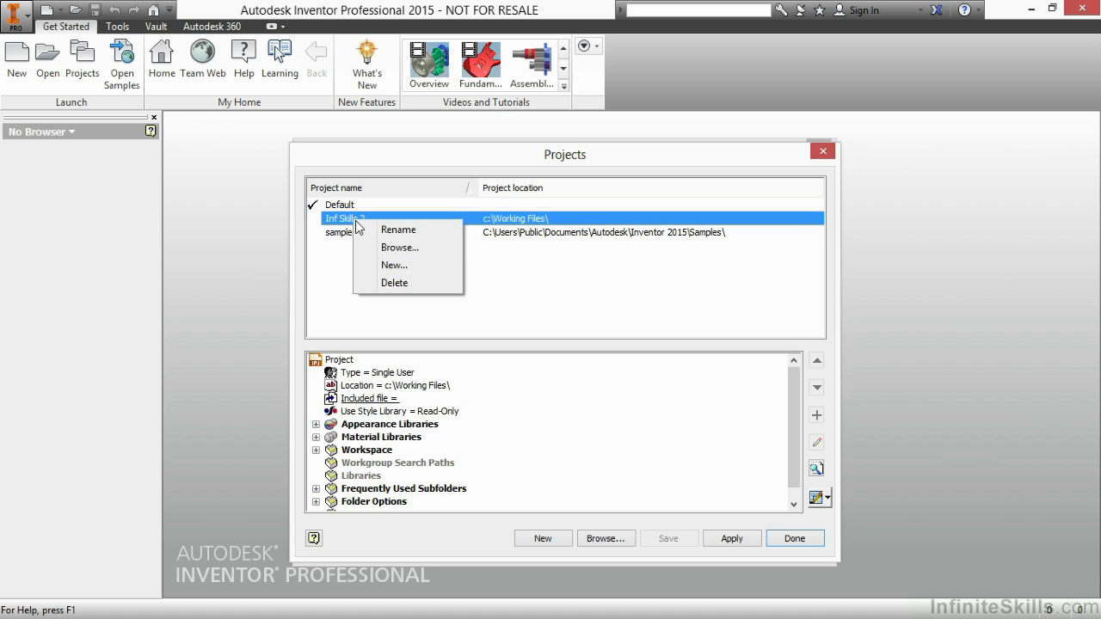
click(396, 283)
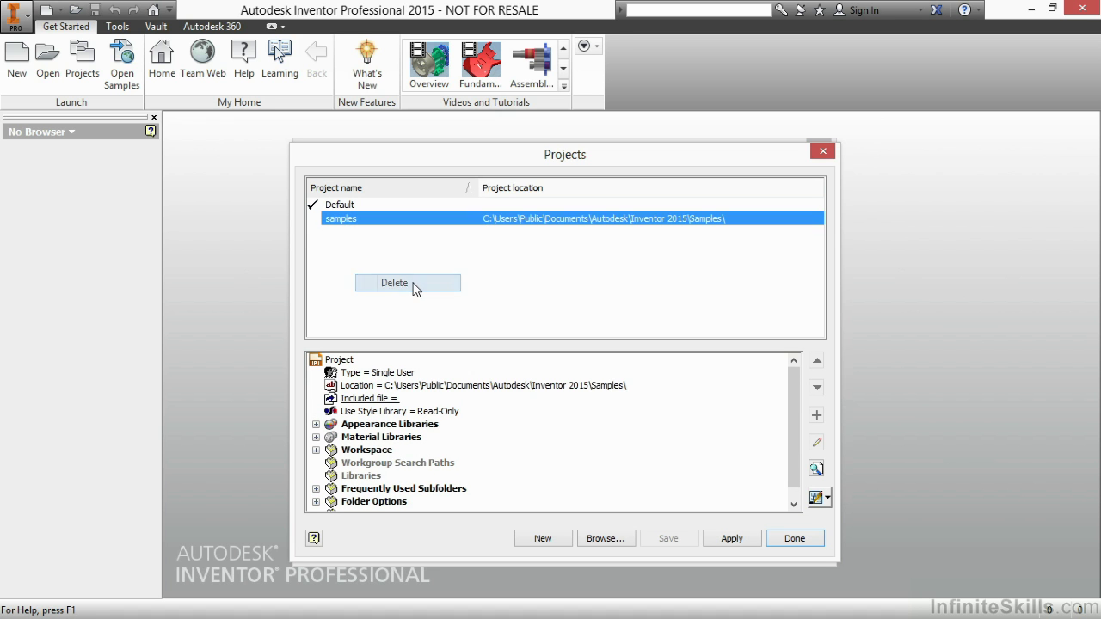
- Add C:\Working Files\Infinite Skills.ipj to the Projects list as the active project
click(607, 539)
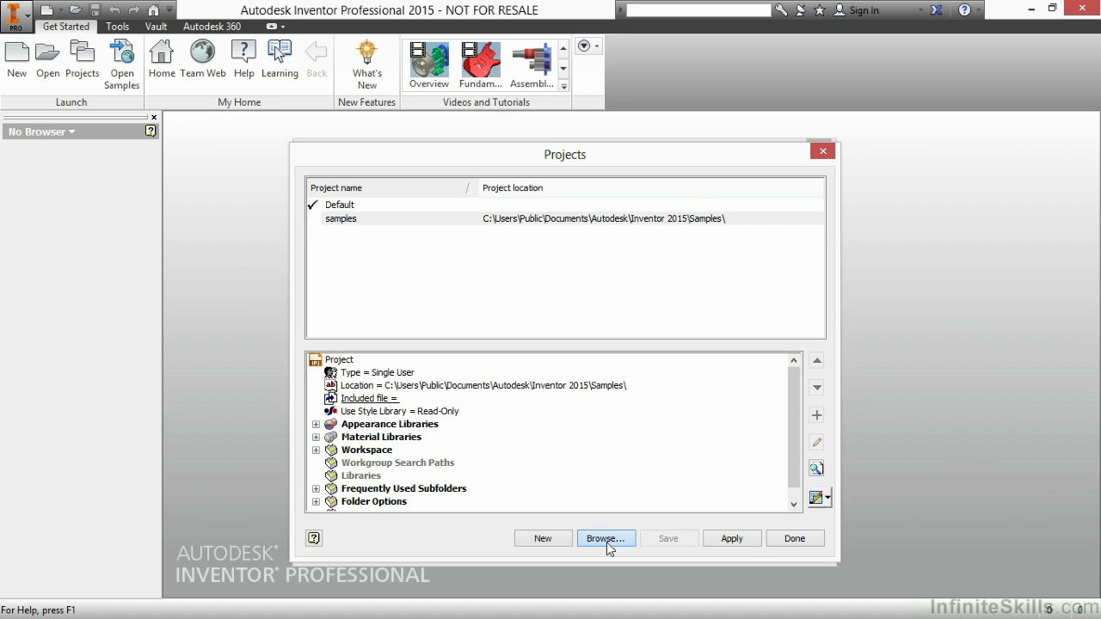
click(376, 489)
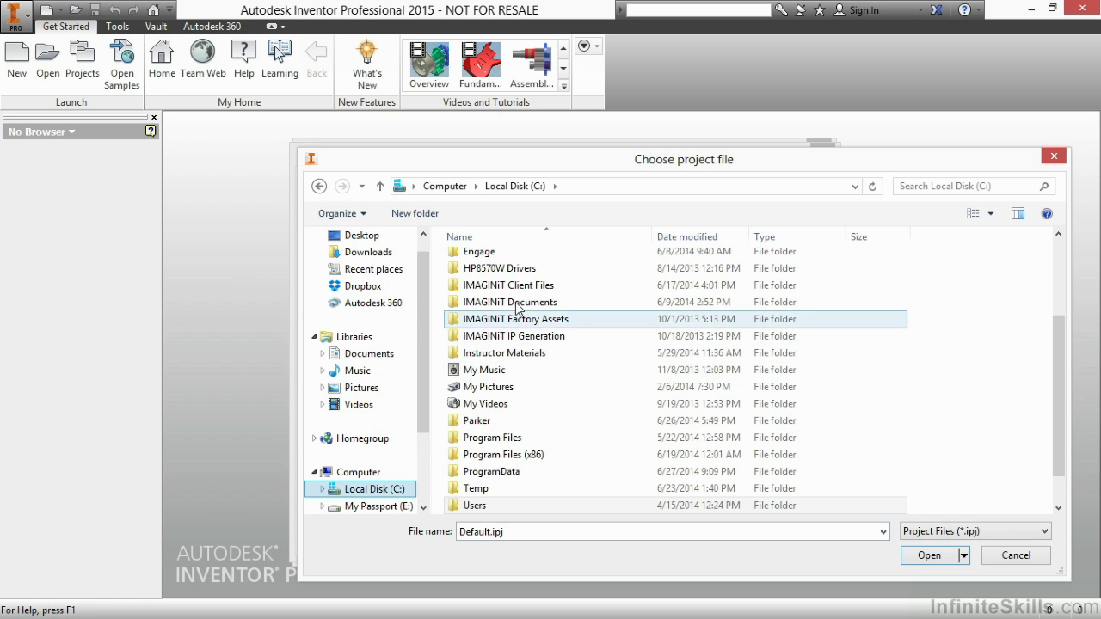
click(508, 459)
scroll(507, 466, down, 1)
double_click(490, 505)
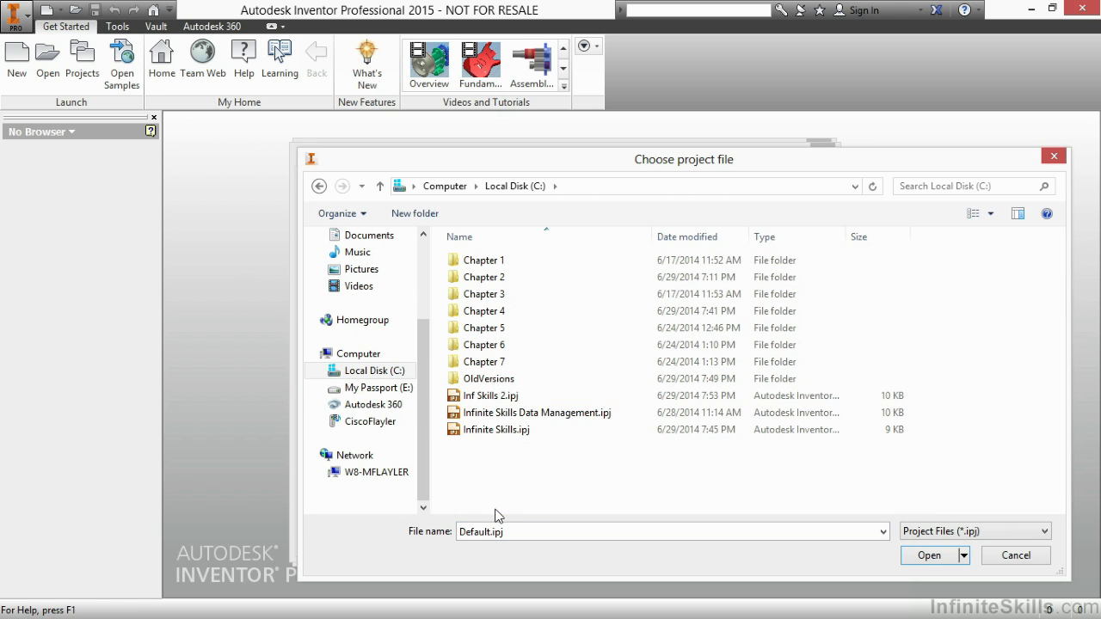
click(494, 430)
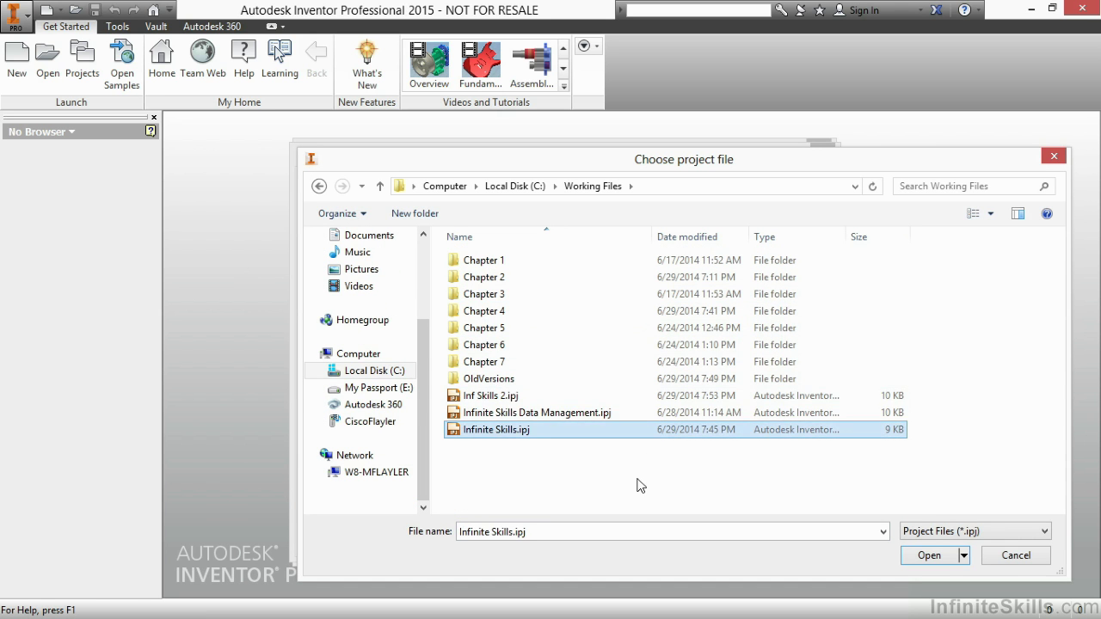
click(925, 557)
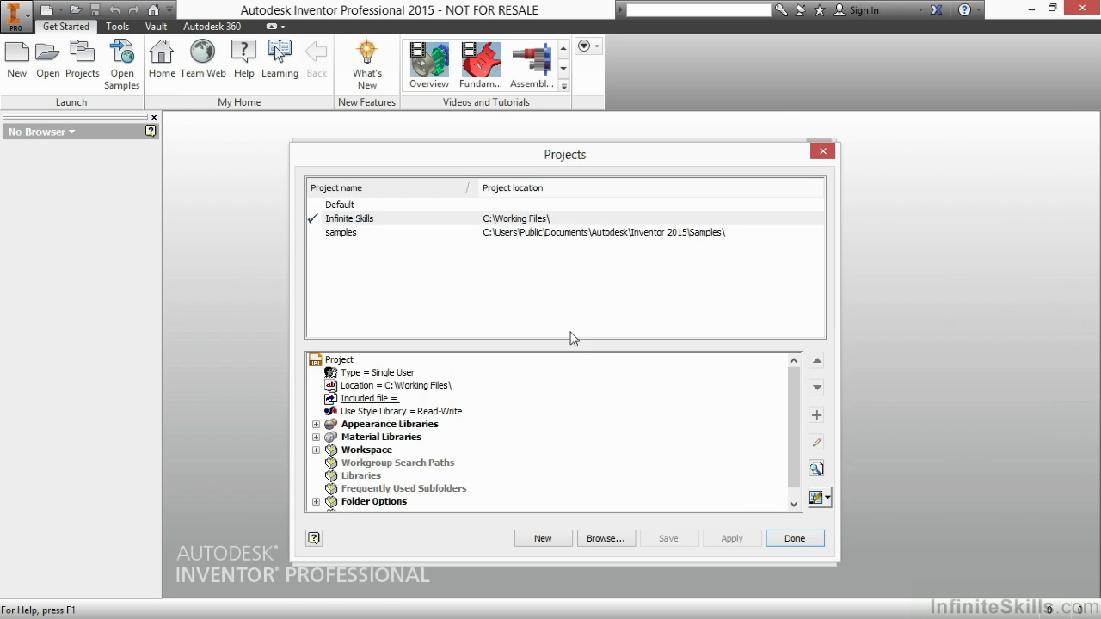